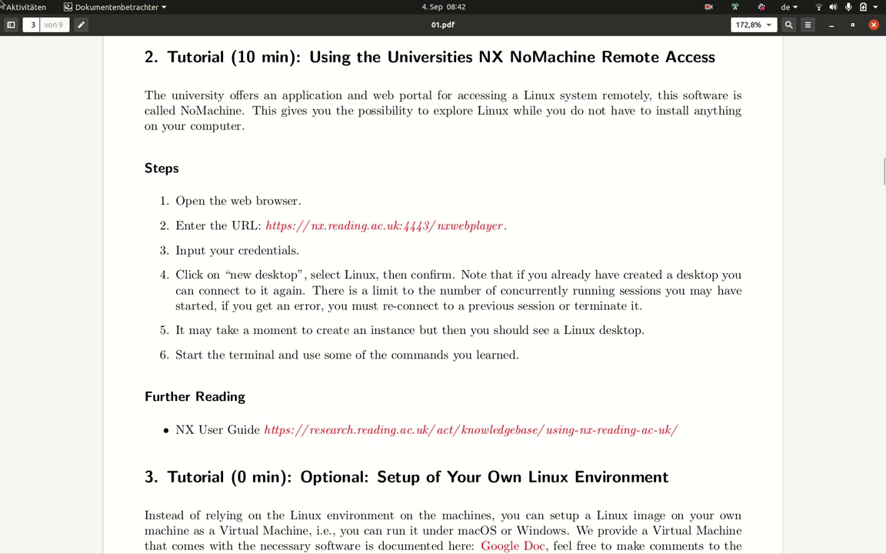
Log in to the nx-fc-a1.act.rdg.ac.uk portal and choose 'Erstelle einen neuen virtuellen Desktop'
{"action": "mouse_move", "coordinate": [1, 1]}
{"action": "left_click", "coordinate": [523, 363]}
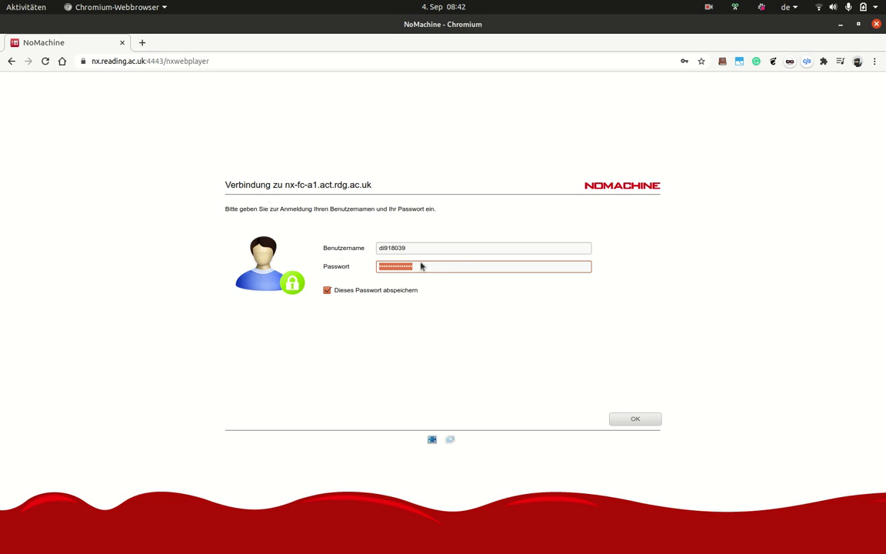
{"action": "left_click", "coordinate": [648, 423]}
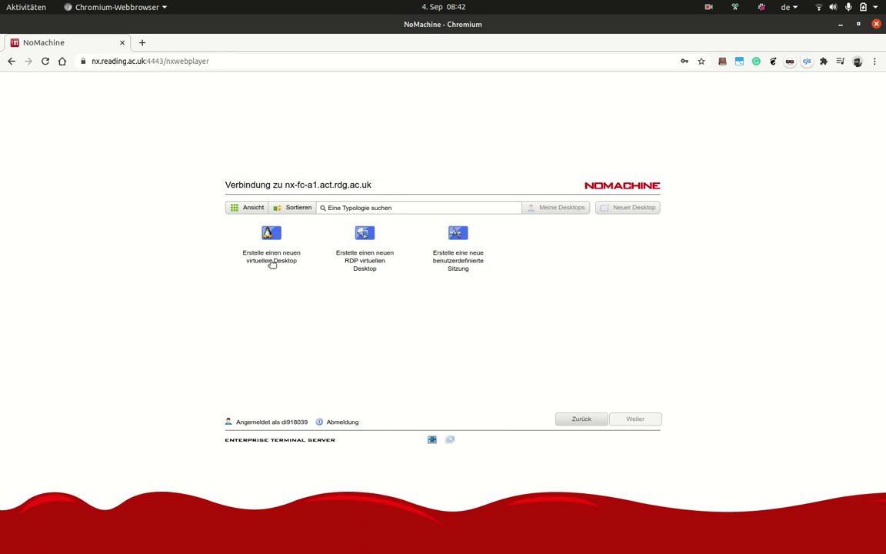
{"action": "left_click", "coordinate": [250, 240]}
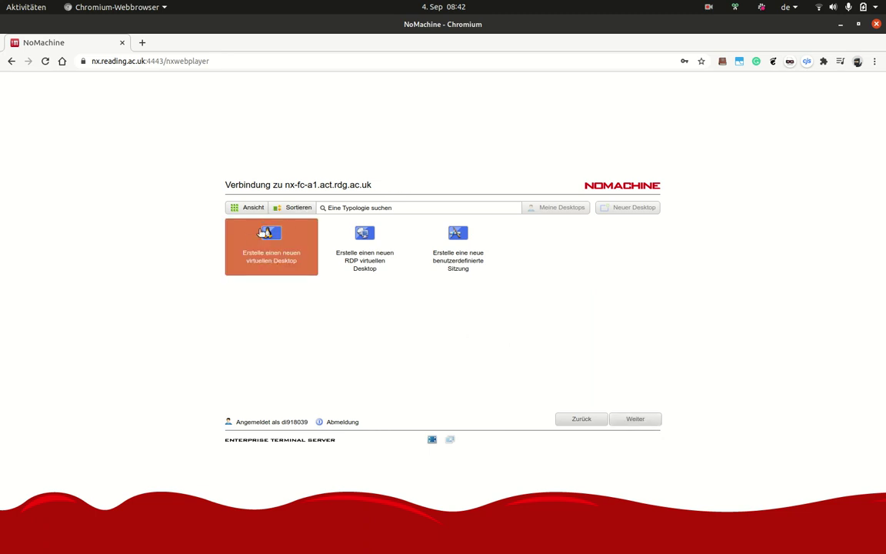
Start creating the new virtual desktop with Weiter, then reload the stalled portal page
{"action": "left_click", "coordinate": [656, 422]}
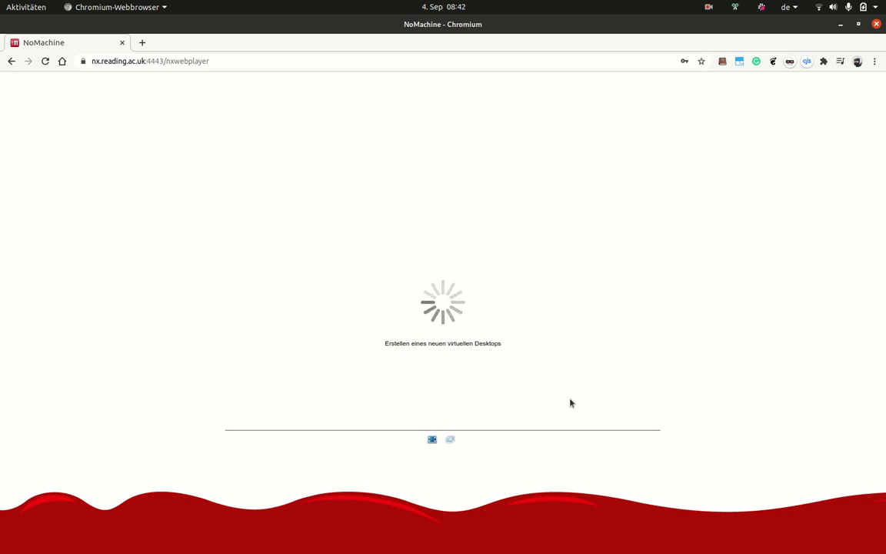
{"action": "left_click", "coordinate": [287, 65]}
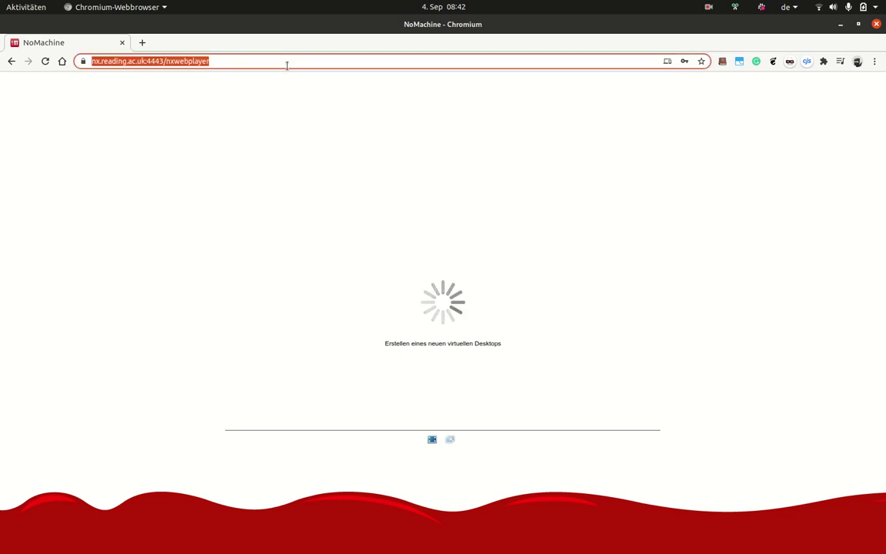
{"action": "key", "text": "Return"}
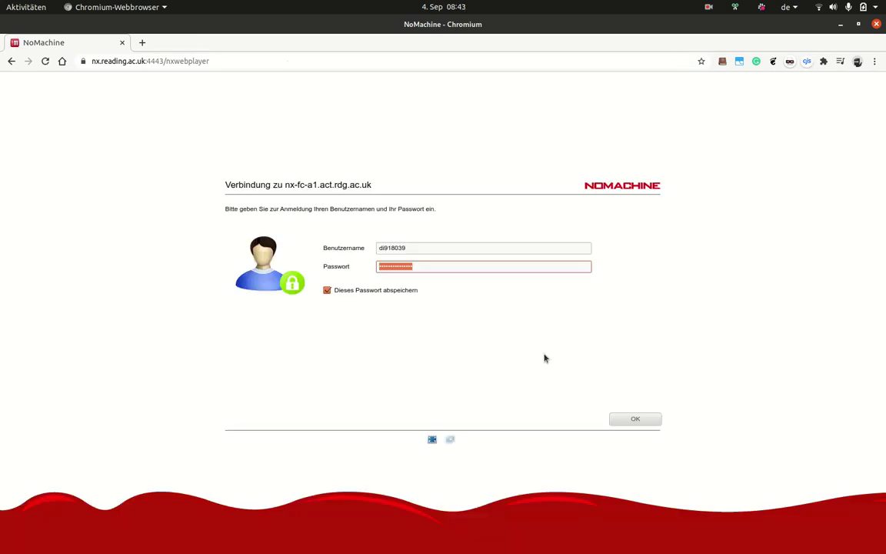
Log in again, pick 'Erstelle einen neuen virtuellen Desktop' and confirm with Weiter
{"action": "left_click", "coordinate": [653, 420]}
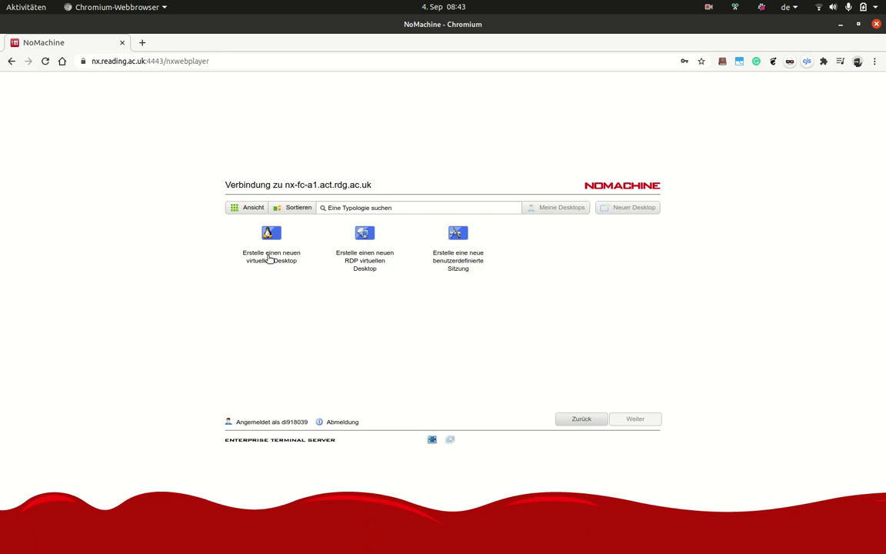
{"action": "left_click", "coordinate": [268, 259]}
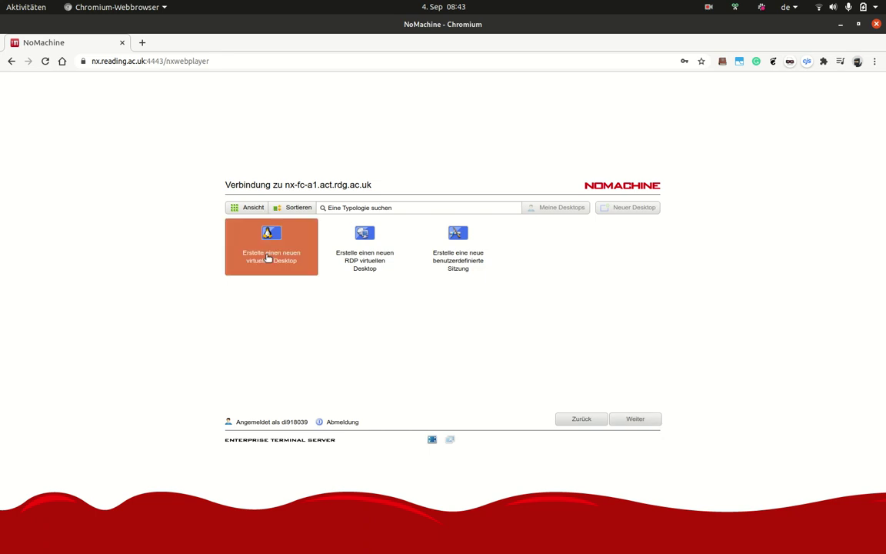
{"action": "left_click", "coordinate": [654, 424]}
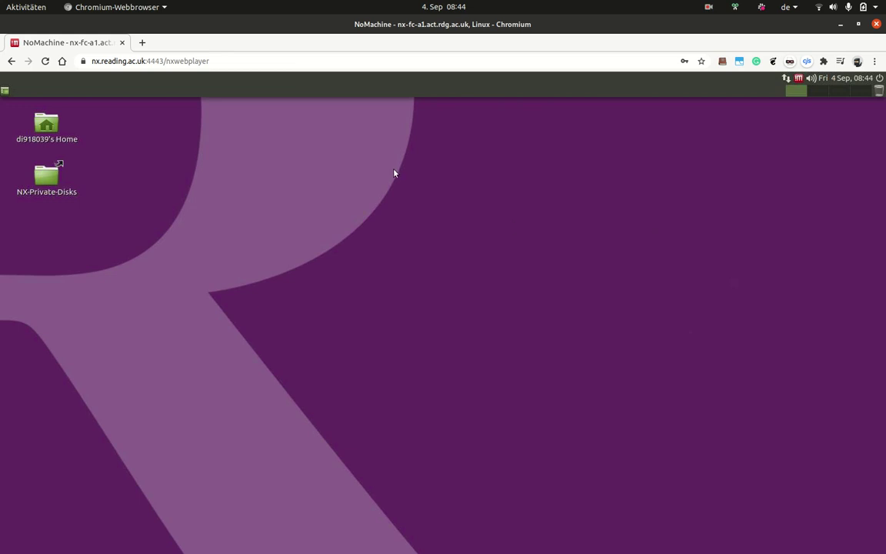
Open a Terminal in the Desktop folder from the remote desktop's right-click menu
{"action": "right_click", "coordinate": [328, 130]}
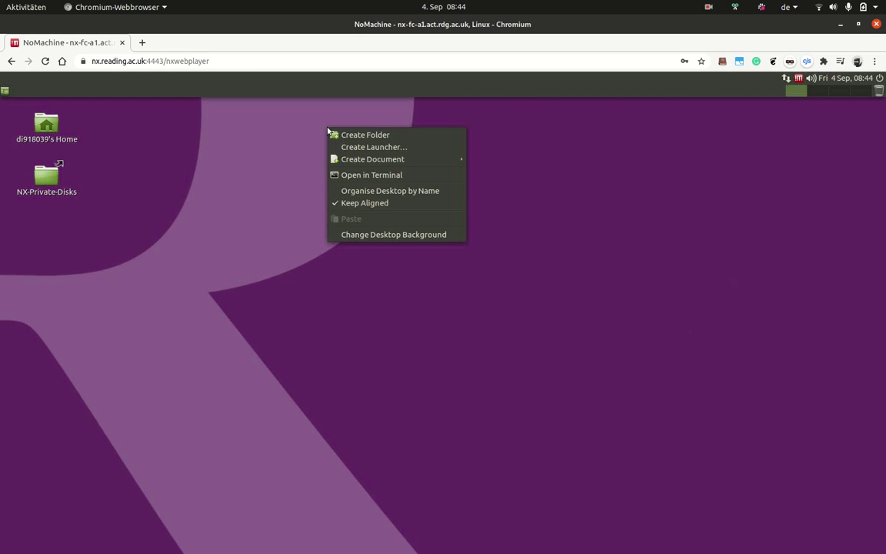
{"action": "left_click", "coordinate": [231, 122]}
{"action": "right_click", "coordinate": [225, 117]}
{"action": "left_click", "coordinate": [526, 283]}
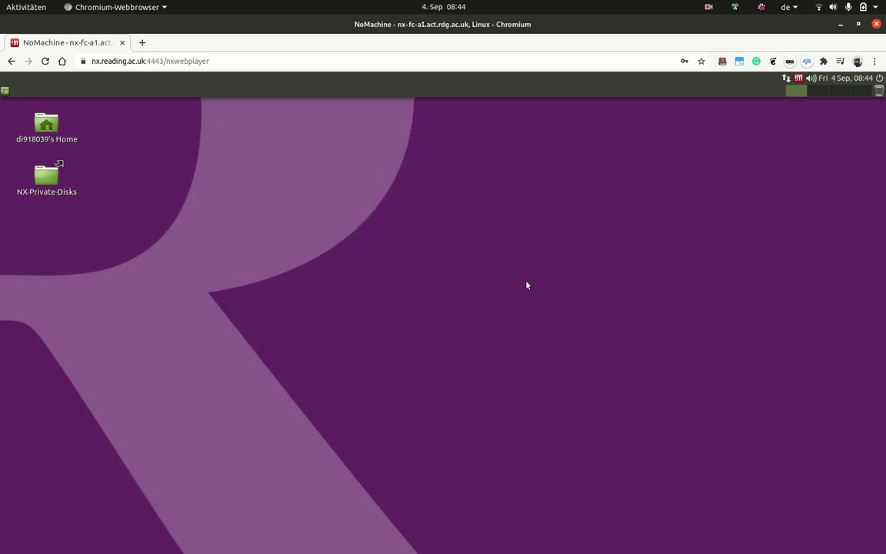
{"action": "right_click", "coordinate": [527, 283]}
{"action": "left_click", "coordinate": [206, 164]}
{"action": "right_click", "coordinate": [205, 163]}
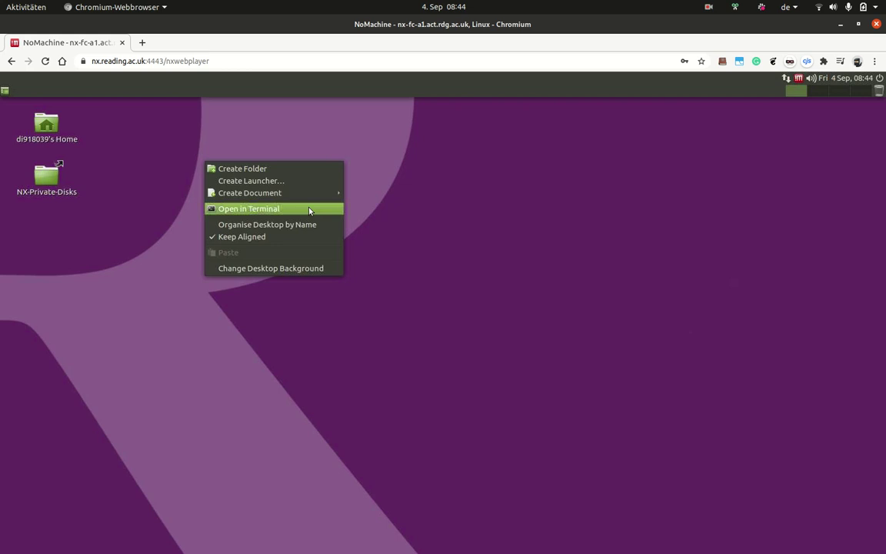
{"action": "left_click", "coordinate": [310, 210]}
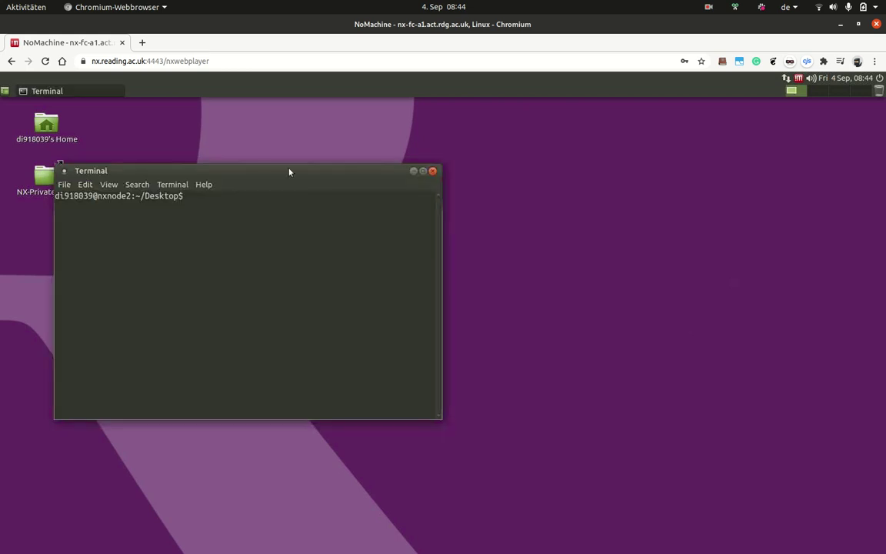
Move the Terminal toward the screen centre and run ls, listing NX-Private-Disks
{"action": "left_click_drag", "start_coordinate": [291, 170], "coordinate": [422, 170]}
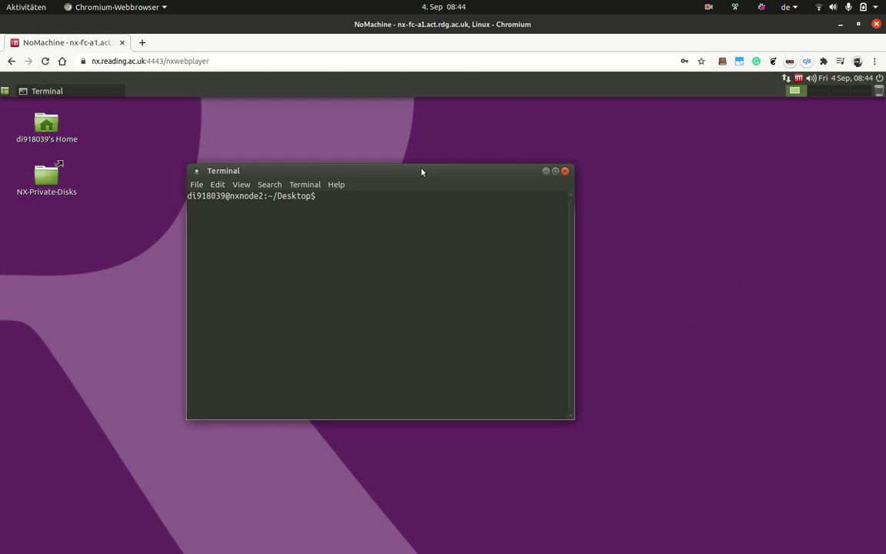
{"action": "type", "text": "ls"}
{"action": "key", "text": "Return"}
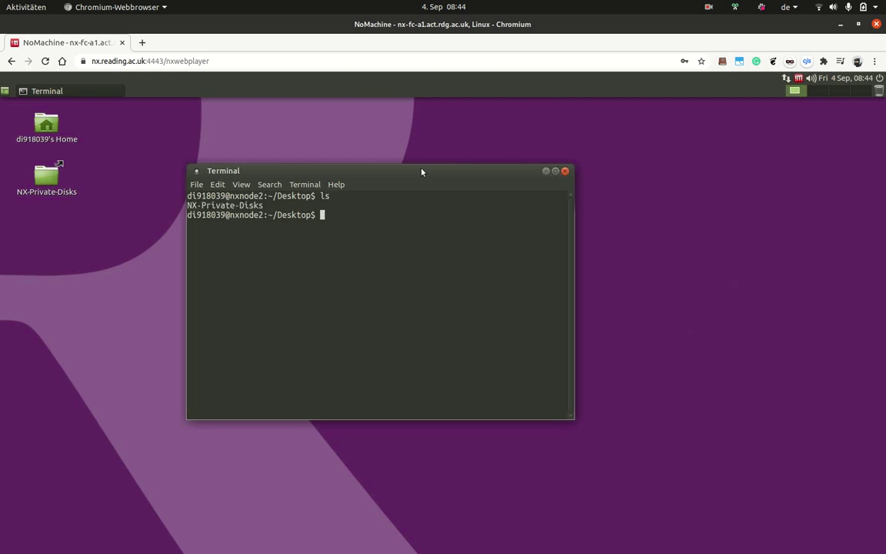
{"action": "left_click", "coordinate": [511, 59]}
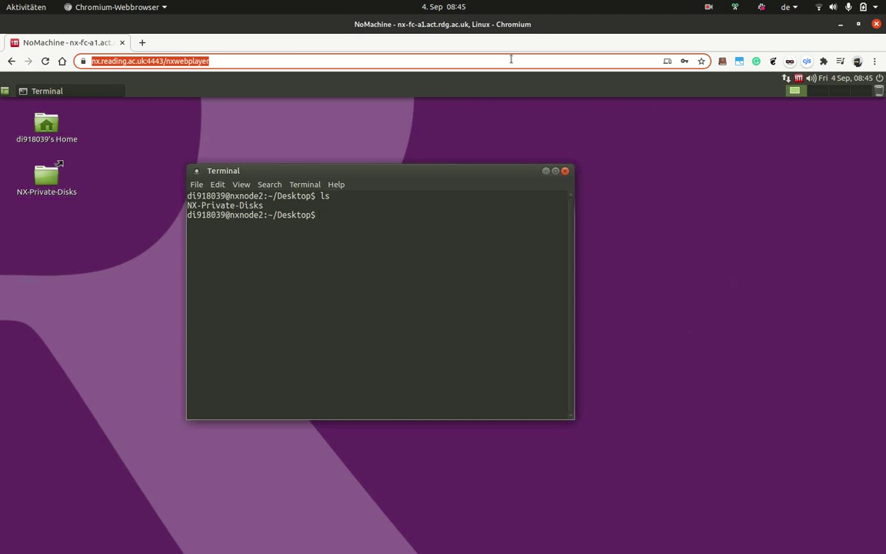
Reload the portal, log in again and open the new-desktop choices from the existing session's options
{"action": "key", "text": "Return"}
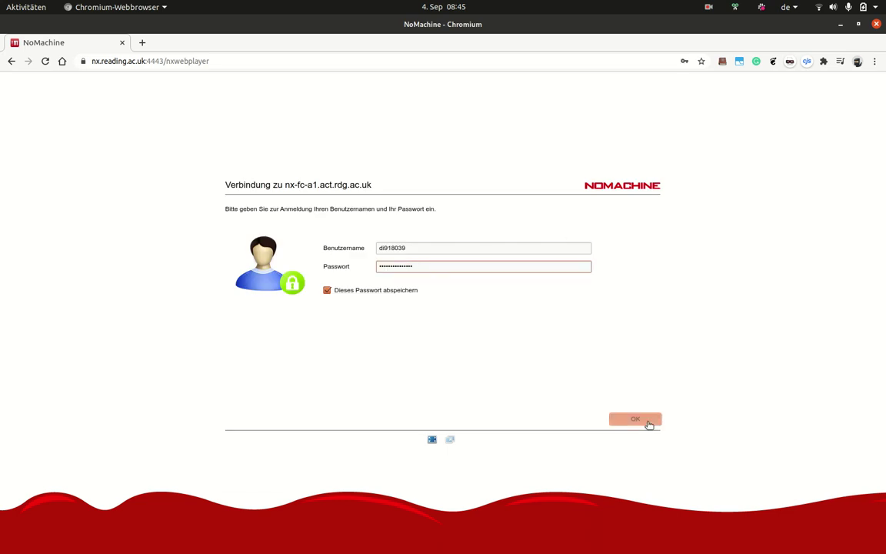
{"action": "left_click", "coordinate": [649, 420]}
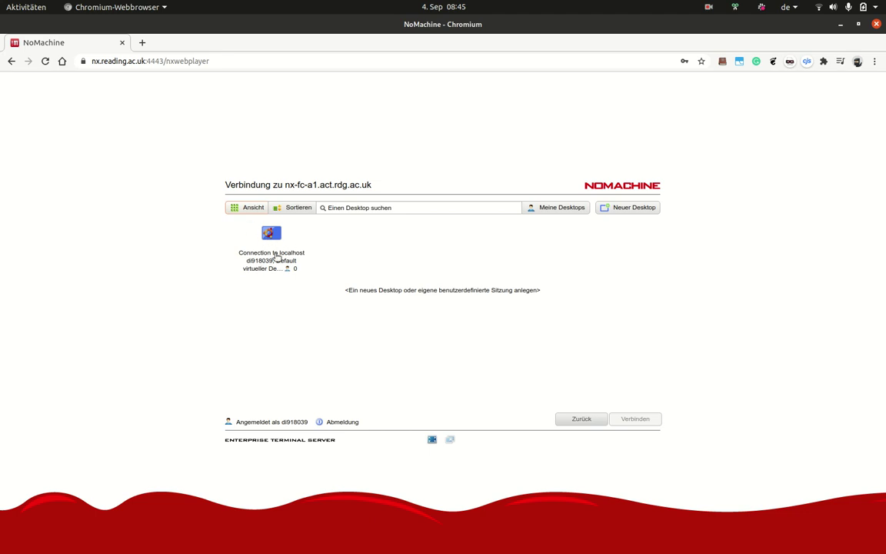
{"action": "left_click", "coordinate": [269, 235]}
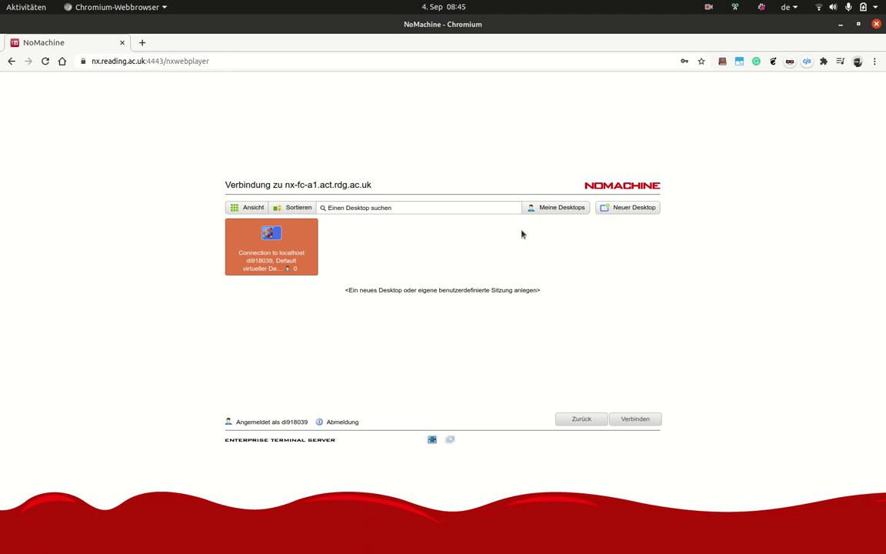
{"action": "right_click", "coordinate": [293, 243]}
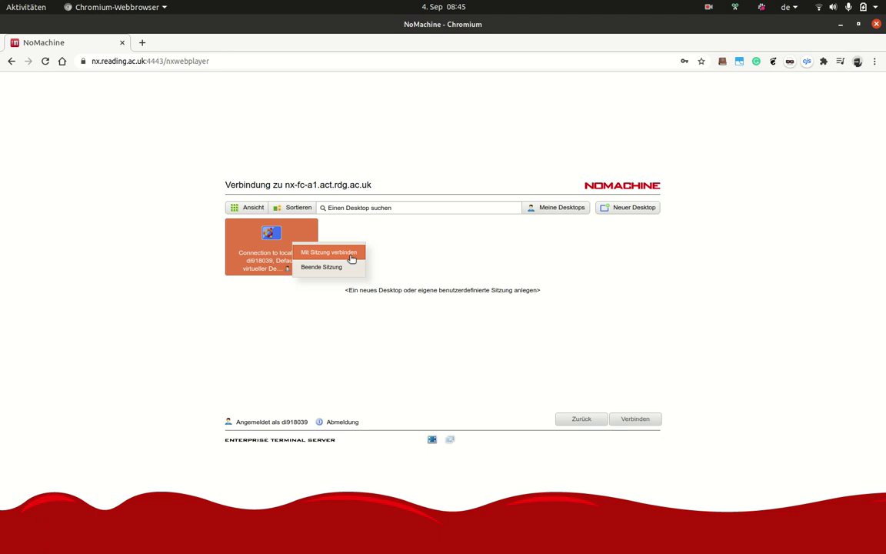
{"action": "left_click", "coordinate": [408, 290]}
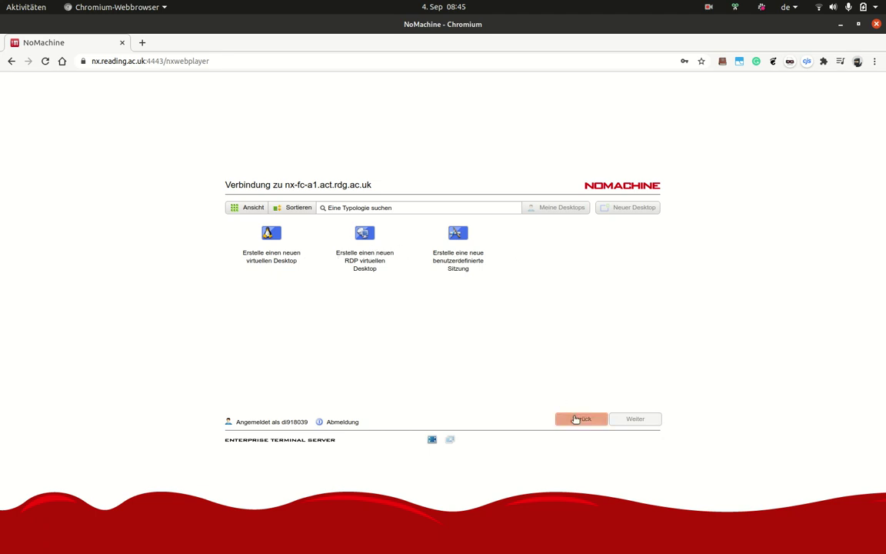
Go back to the desktop list and reconnect to your own 'Connection to localhost' desktop
{"action": "left_click", "coordinate": [576, 420]}
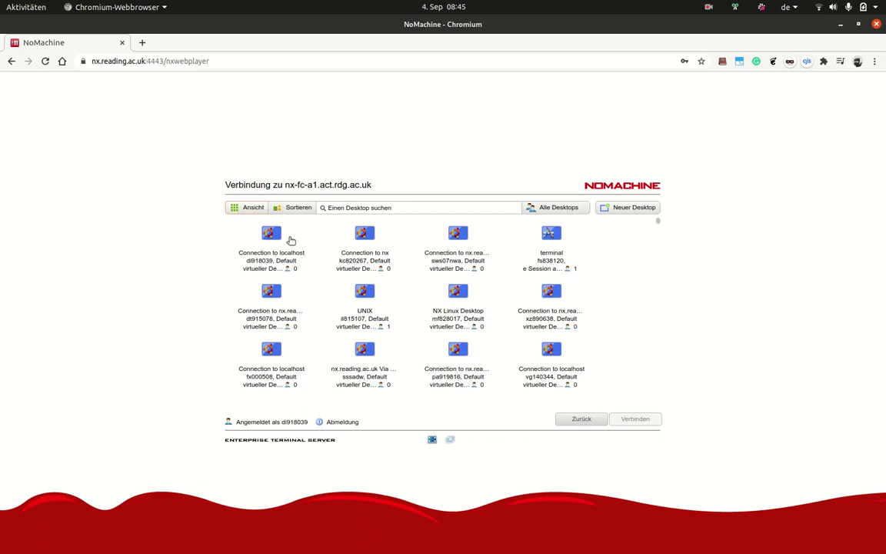
{"action": "left_click", "coordinate": [266, 243]}
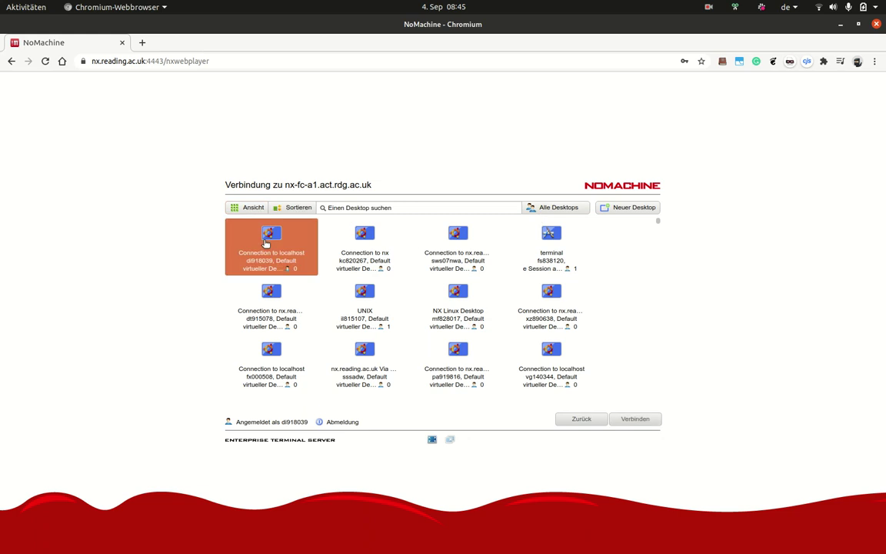
{"action": "left_click", "coordinate": [637, 419]}
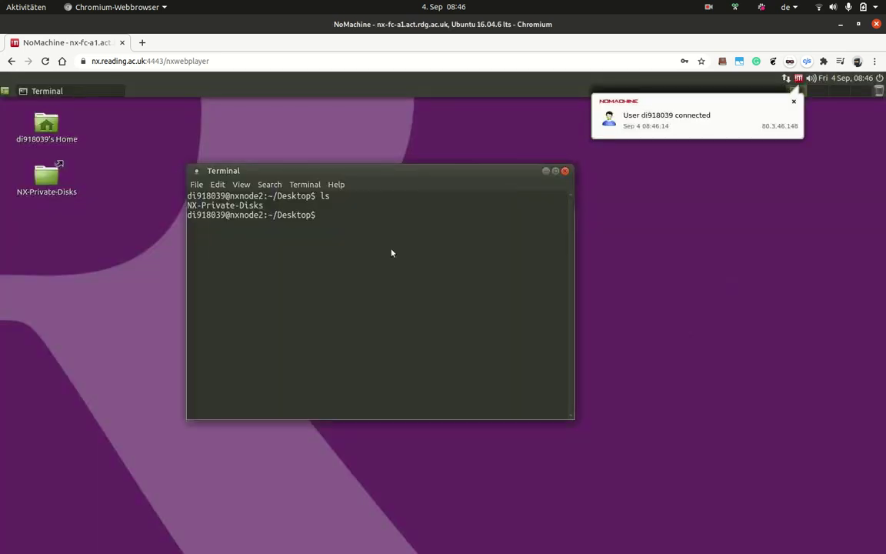
Close the Terminal, reload and log in, then end your own session with 'Beende Sitzung'
{"action": "left_click", "coordinate": [566, 172]}
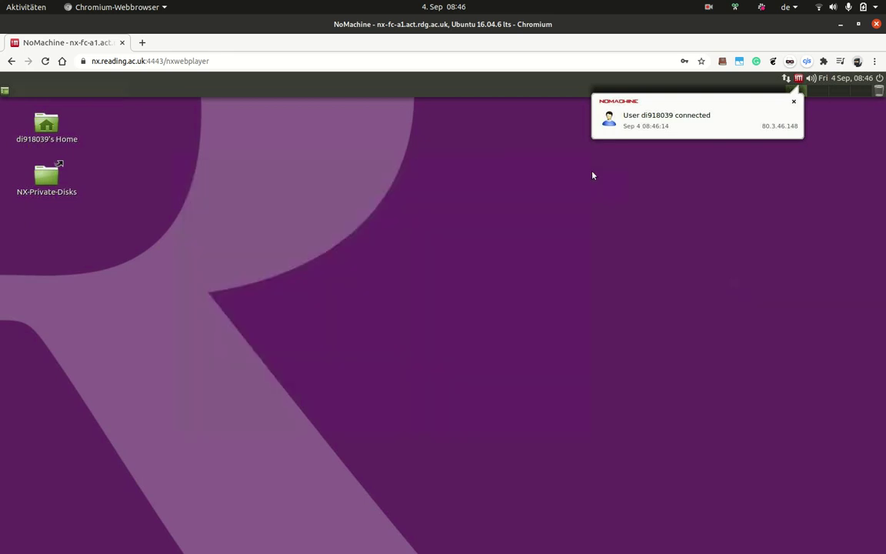
{"action": "left_click", "coordinate": [238, 60]}
{"action": "key", "text": "Return"}
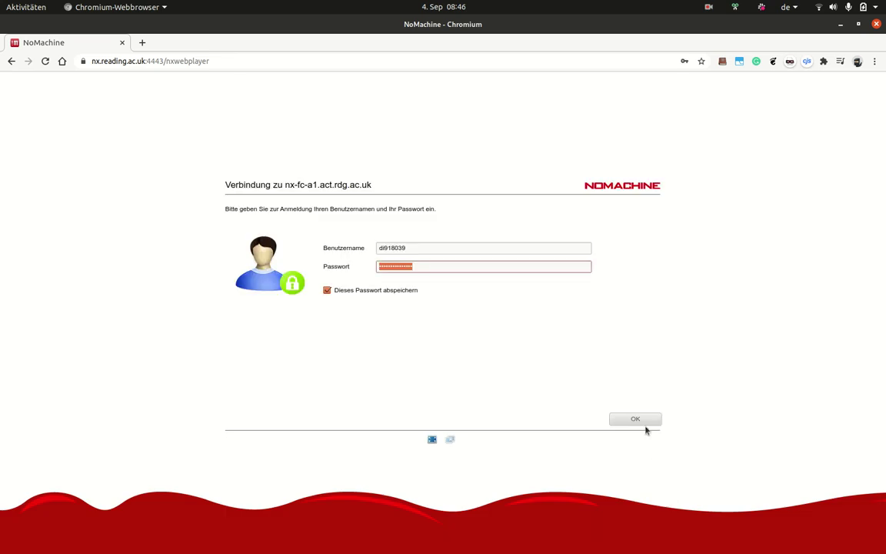
{"action": "left_click", "coordinate": [647, 422]}
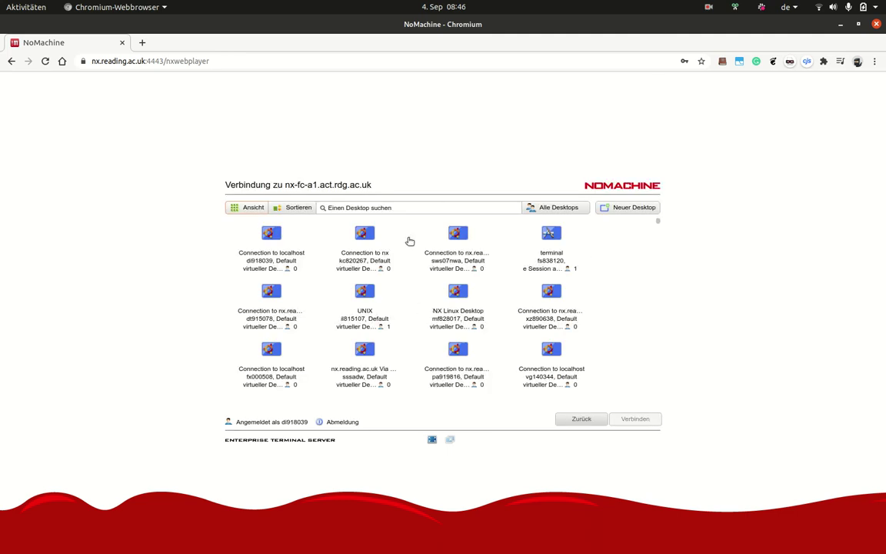
{"action": "right_click", "coordinate": [274, 264]}
{"action": "left_click", "coordinate": [300, 283]}
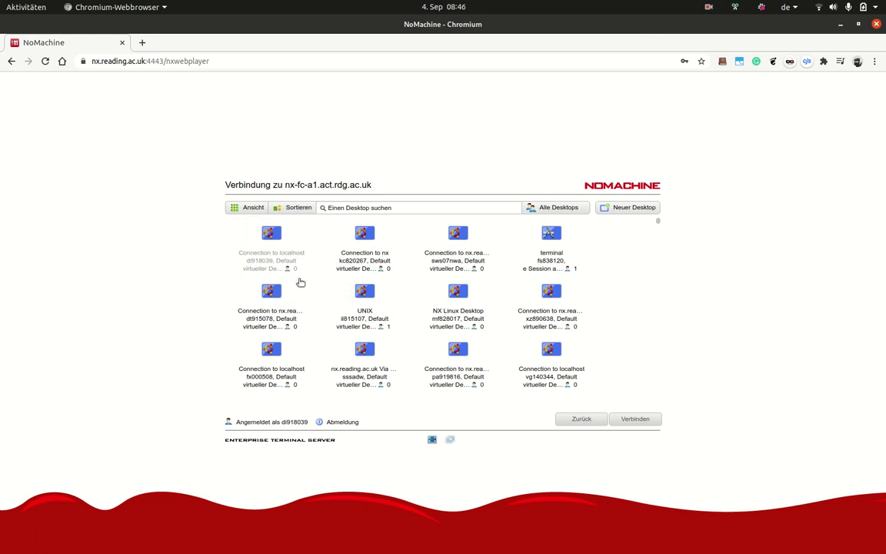